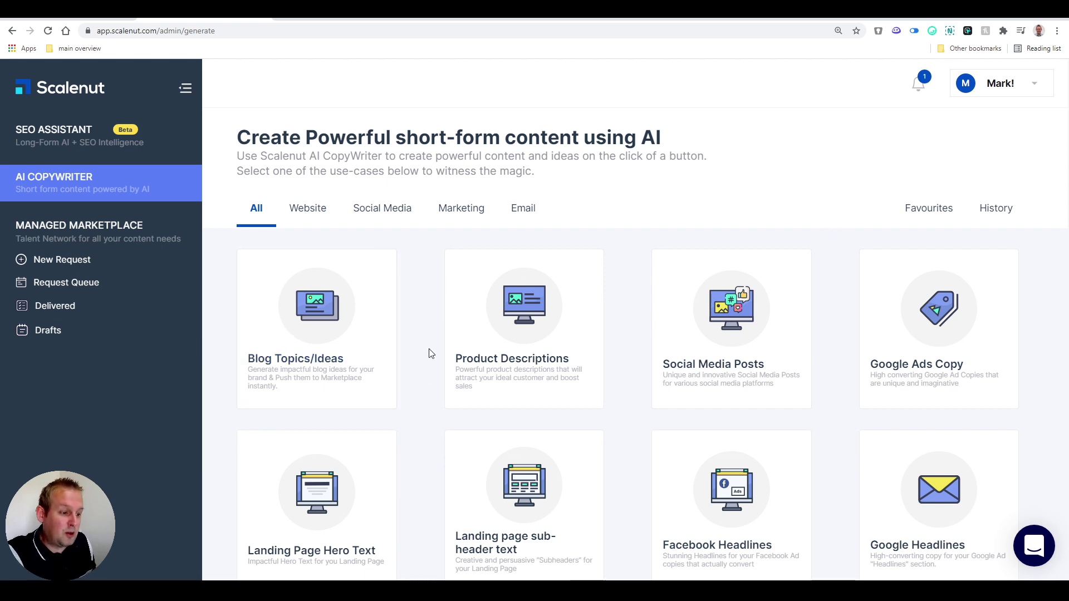
{"action": "scroll", "coordinate": [501, 334], "scroll_direction": "down", "scroll_amount": 2}
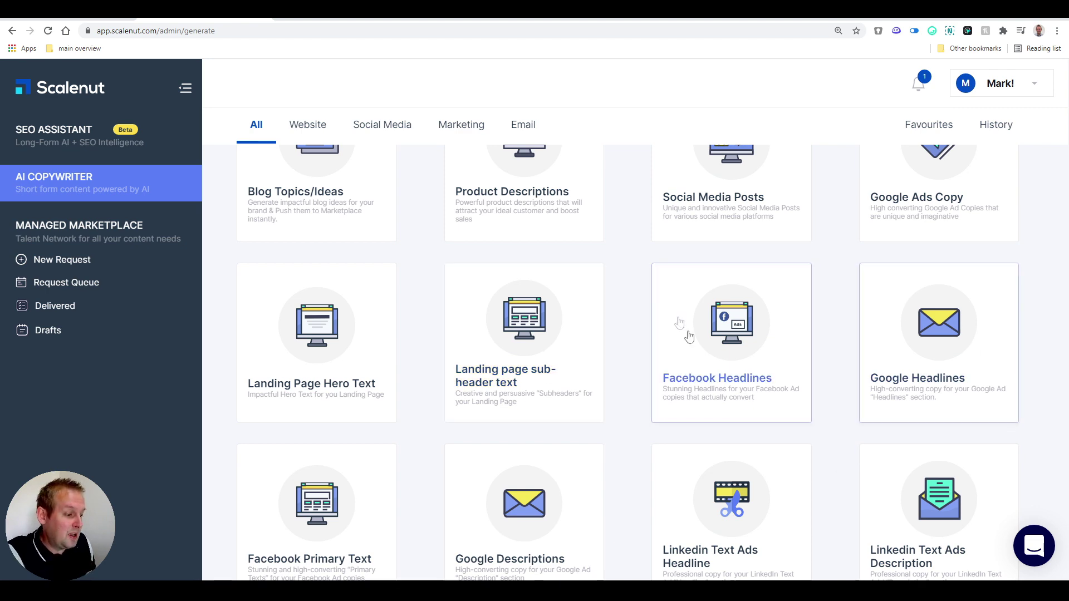
{"action": "scroll", "coordinate": [703, 415], "scroll_direction": "down", "scroll_amount": 2}
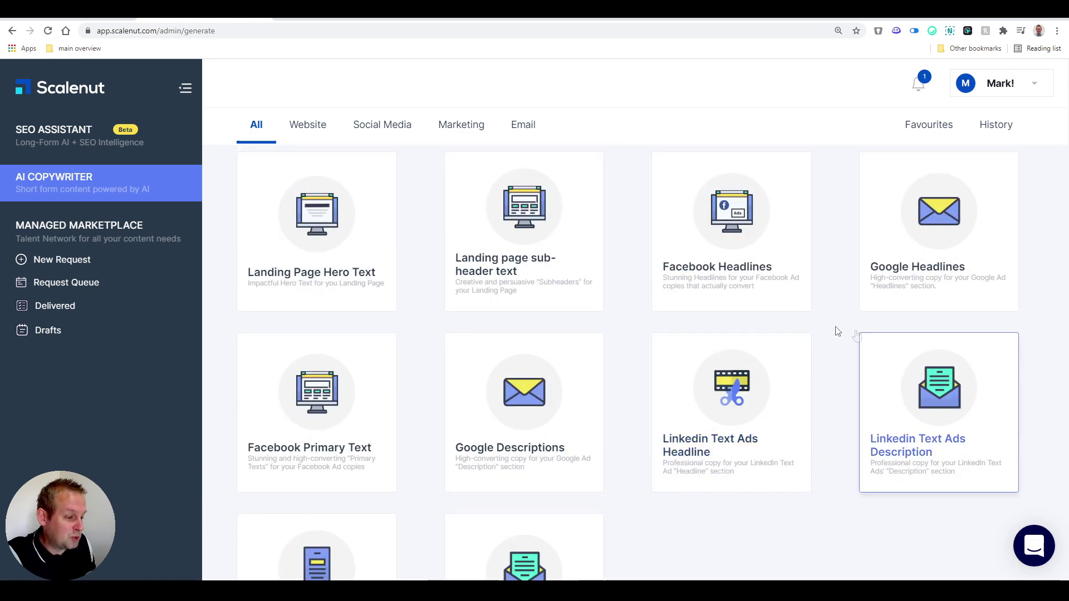
{"action": "scroll", "coordinate": [718, 418], "scroll_direction": "down", "scroll_amount": 2}
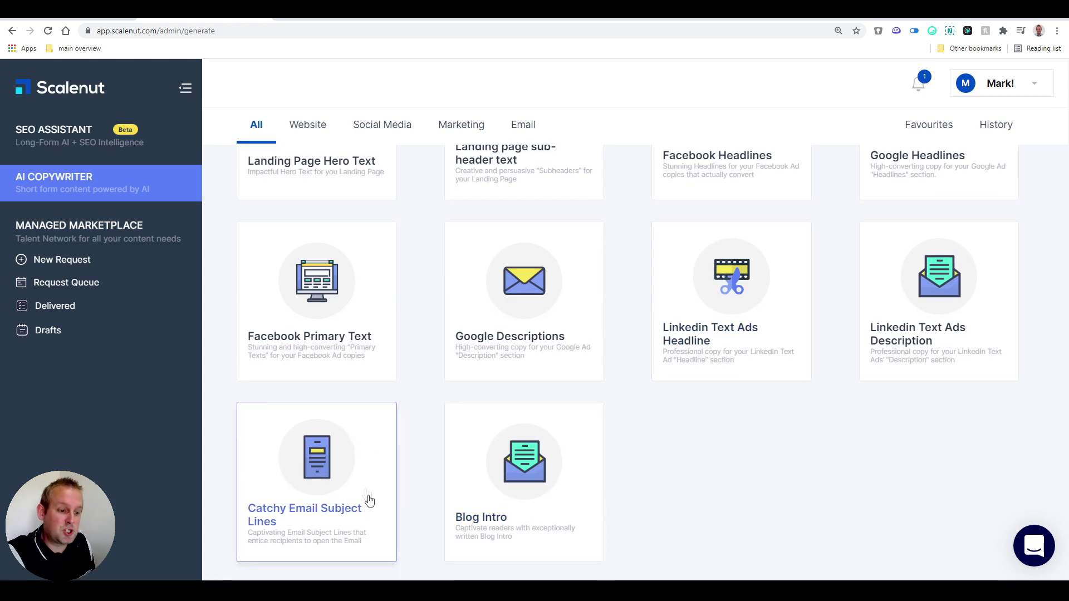
{"action": "scroll", "coordinate": [368, 502], "scroll_direction": "up", "scroll_amount": 2}
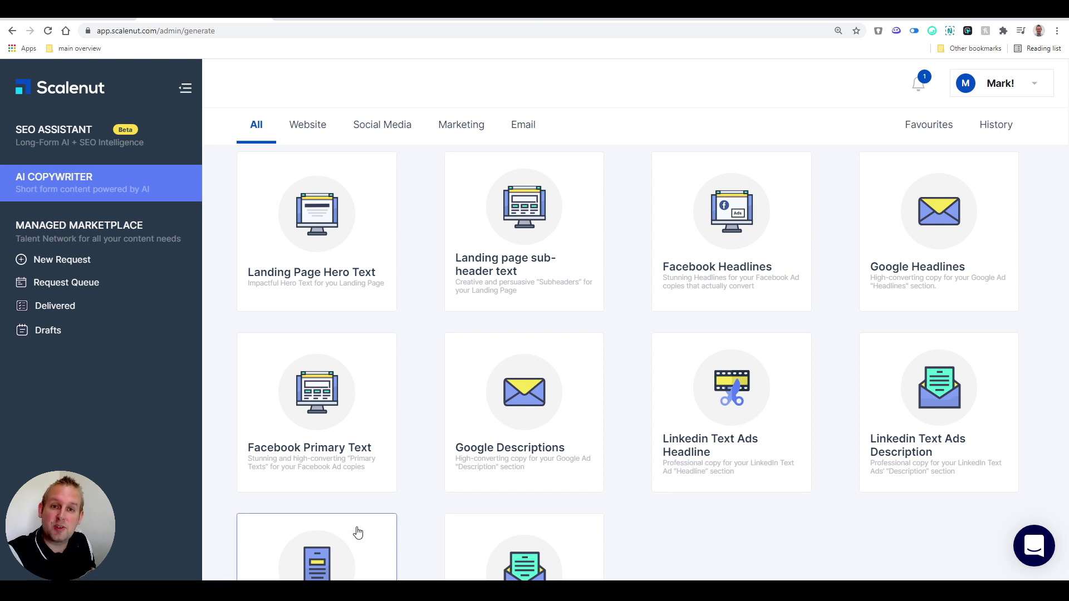
{"action": "scroll", "coordinate": [356, 528], "scroll_direction": "down", "scroll_amount": 2}
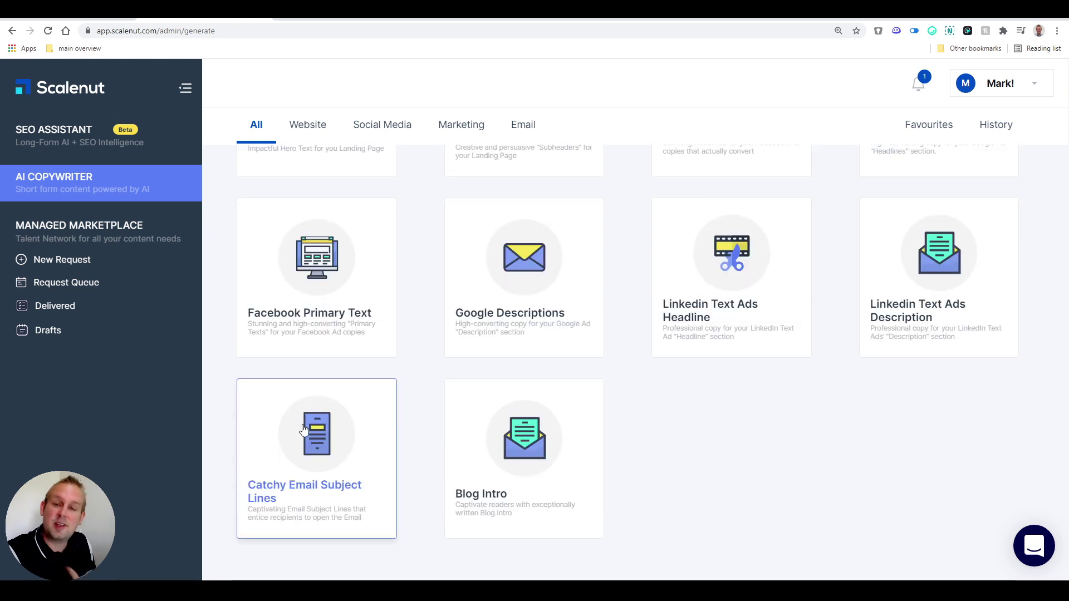
Open the Catchy Email Subject Lines card and place the cursor in the brand name field
{"action": "left_click", "coordinate": [304, 428]}
{"action": "left_click", "coordinate": [583, 367]}
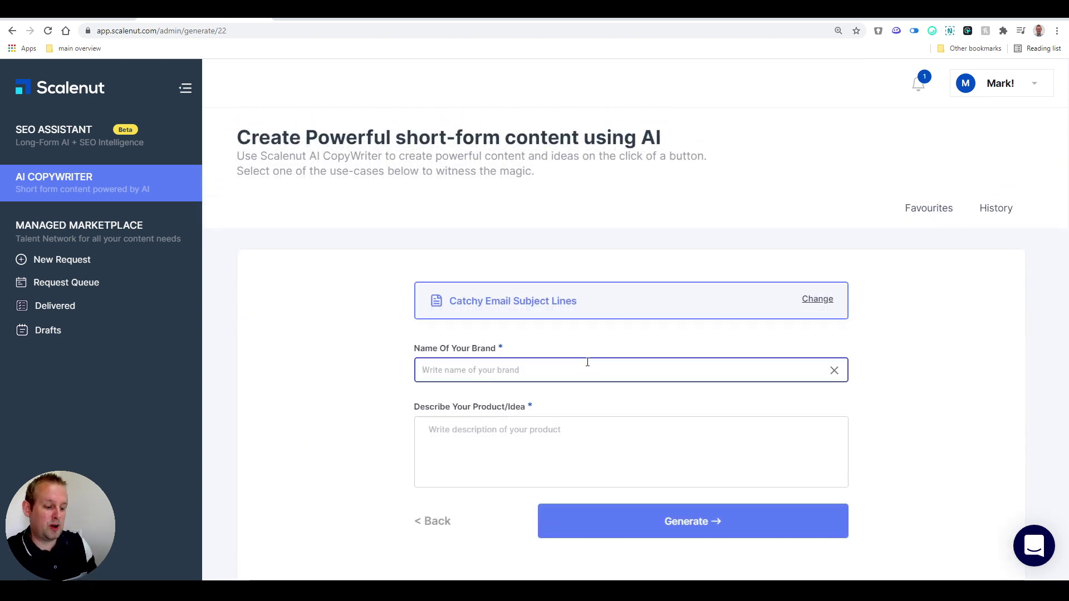
{"action": "type", "text": "tonys"}
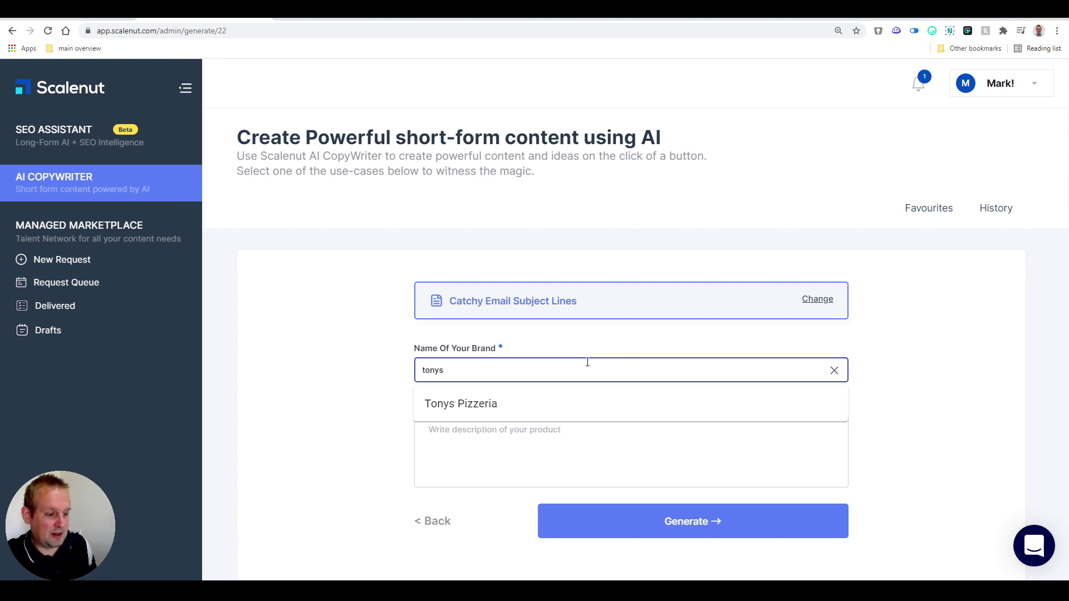
Choose Tonys Pizzeria as brand, replace the description with the pizza offer text, and generate
{"action": "left_click", "coordinate": [531, 403]}
{"action": "triple_click", "coordinate": [653, 429]}
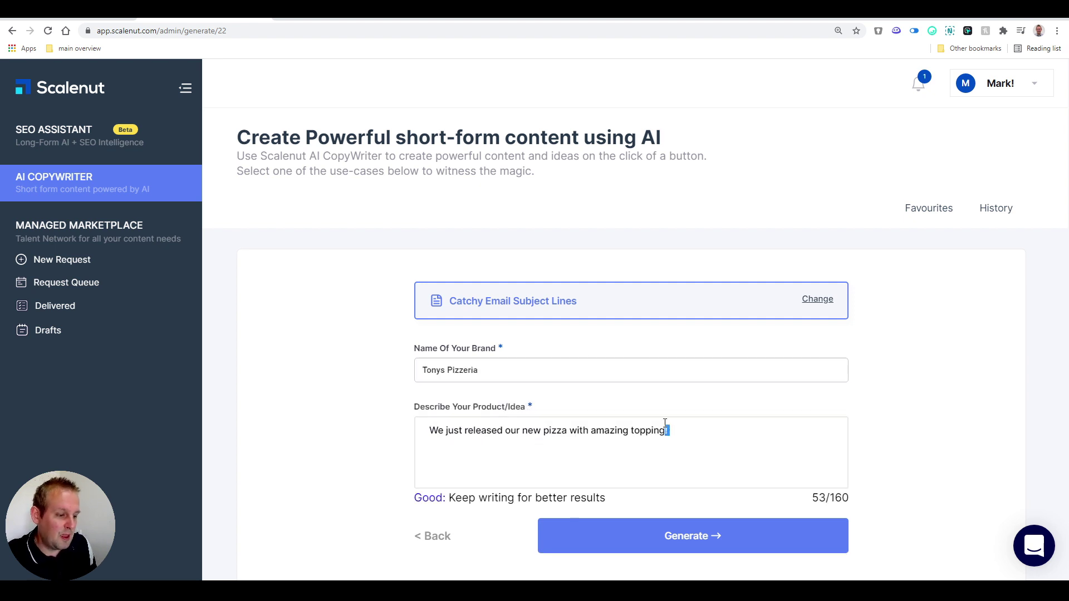
{"action": "key", "text": "BackSpace"}
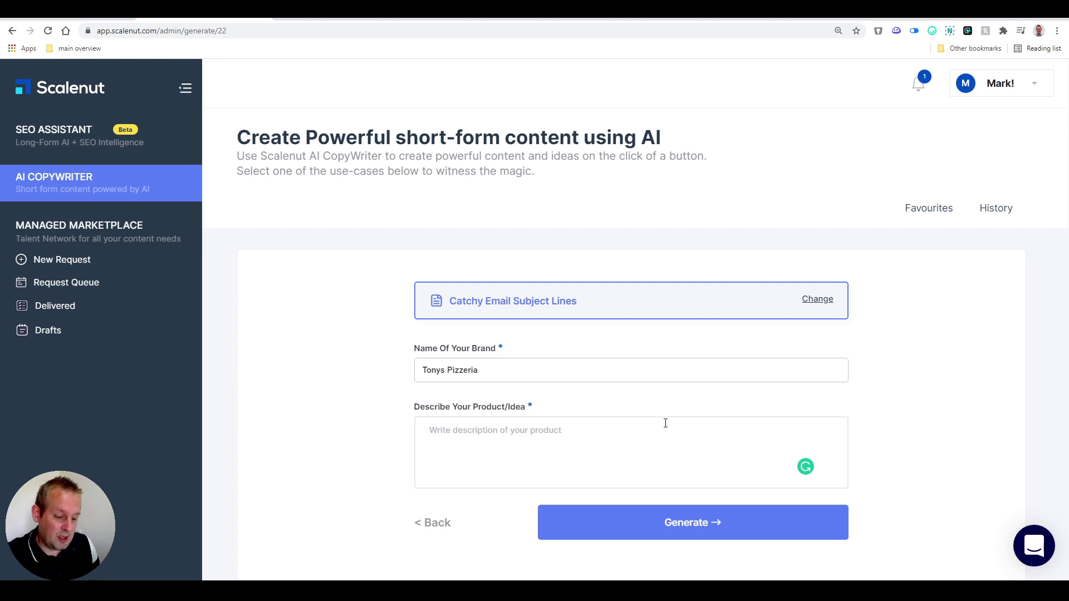
{"action": "type", "text": "We just released our new pizza and would love to share this with you. Order one today and get one for free to share with friends"}
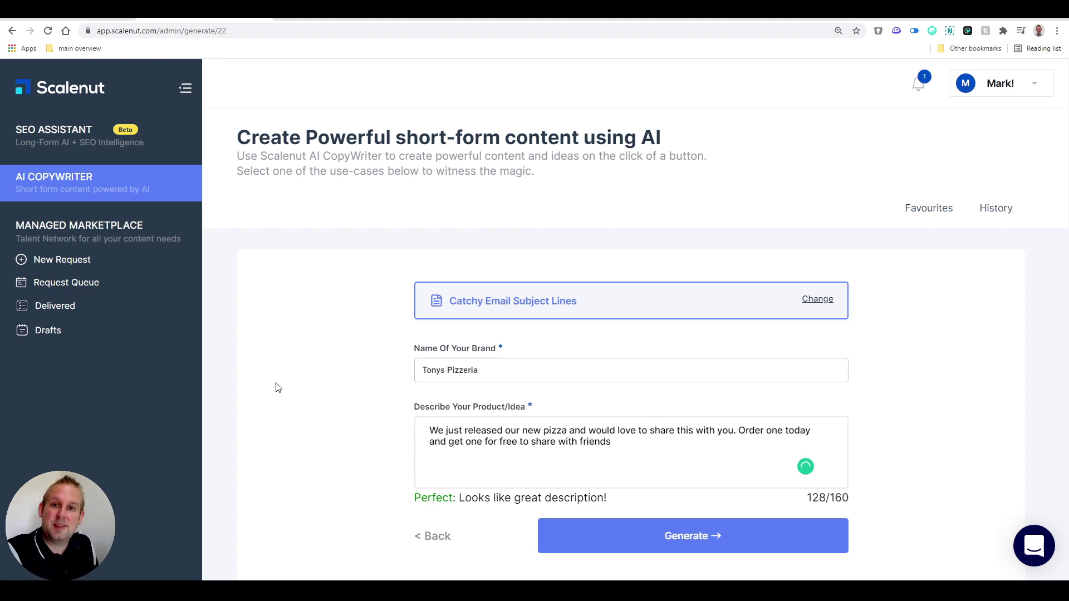
{"action": "scroll", "coordinate": [278, 386], "scroll_direction": "down", "scroll_amount": 1}
{"action": "left_click", "coordinate": [706, 482]}
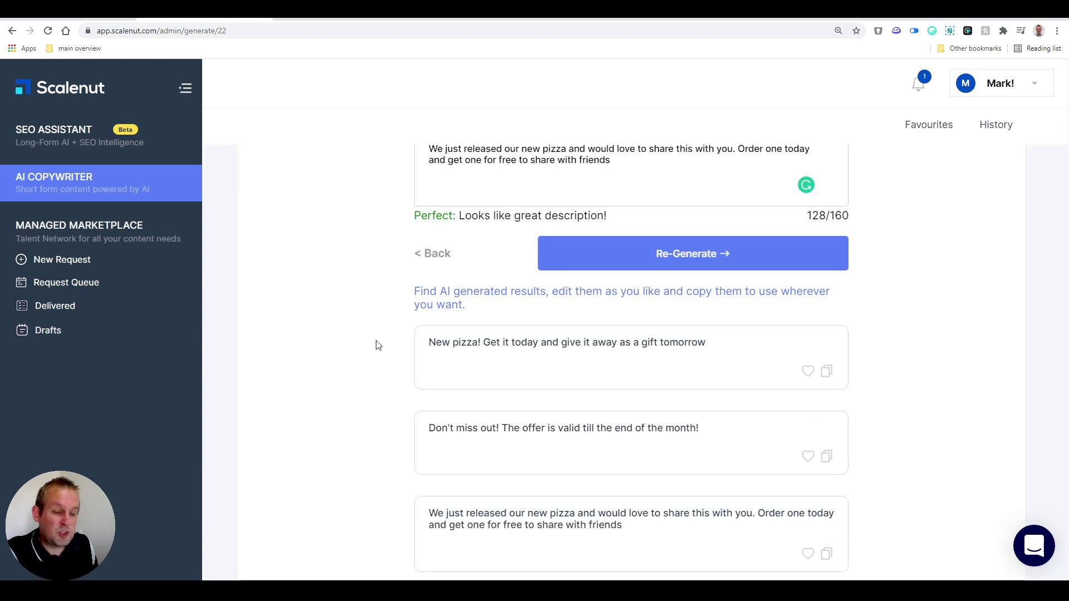
{"action": "scroll", "coordinate": [355, 240], "scroll_direction": "down", "scroll_amount": 1}
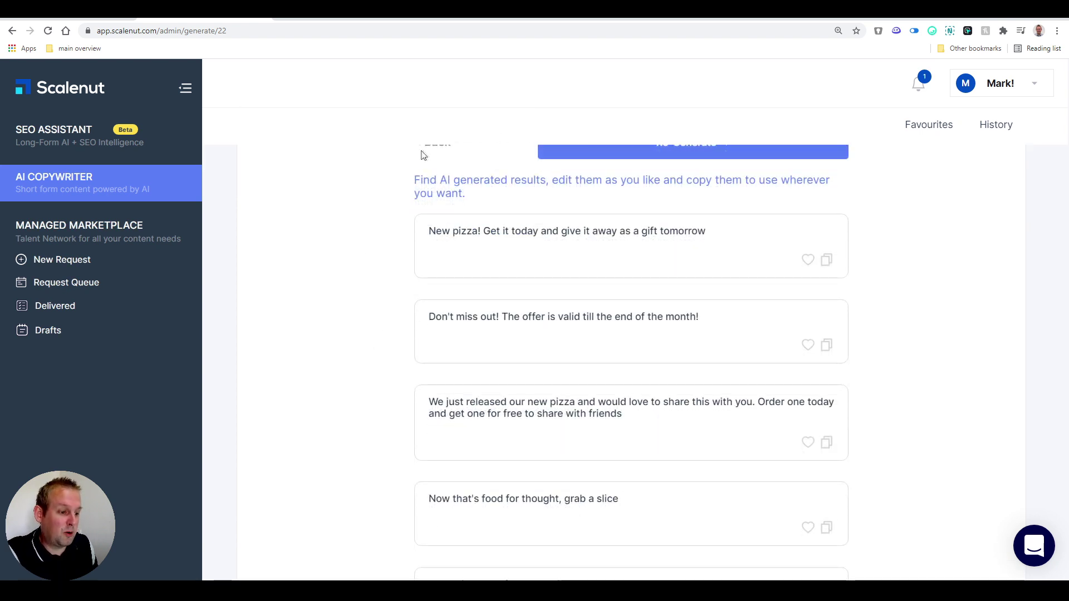
Review the first three generated subject lines one by one
{"action": "left_click", "coordinate": [661, 230]}
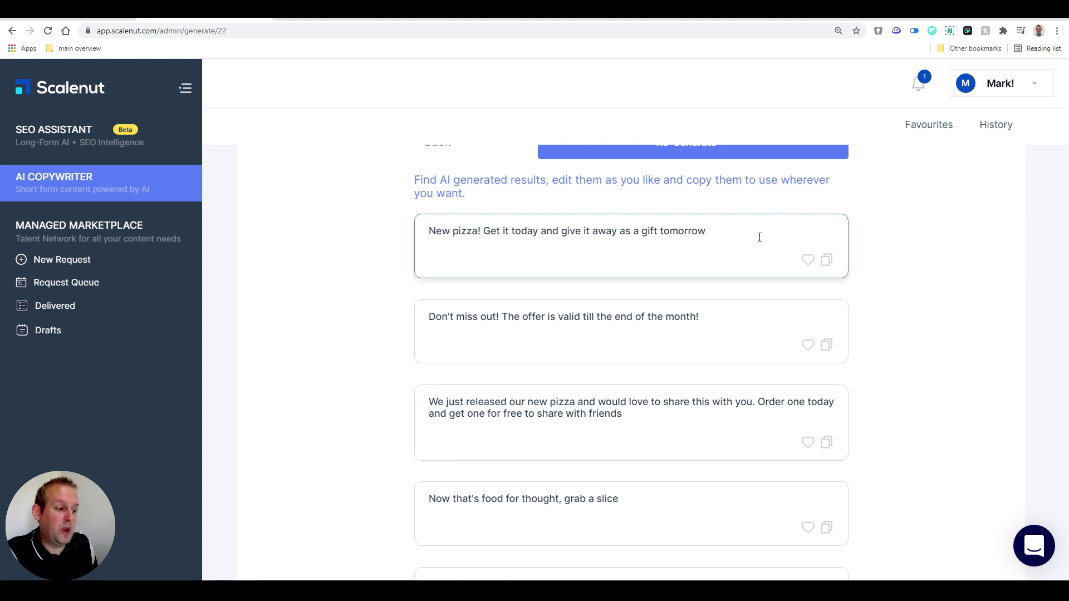
{"action": "left_click", "coordinate": [355, 320]}
{"action": "left_click", "coordinate": [431, 328]}
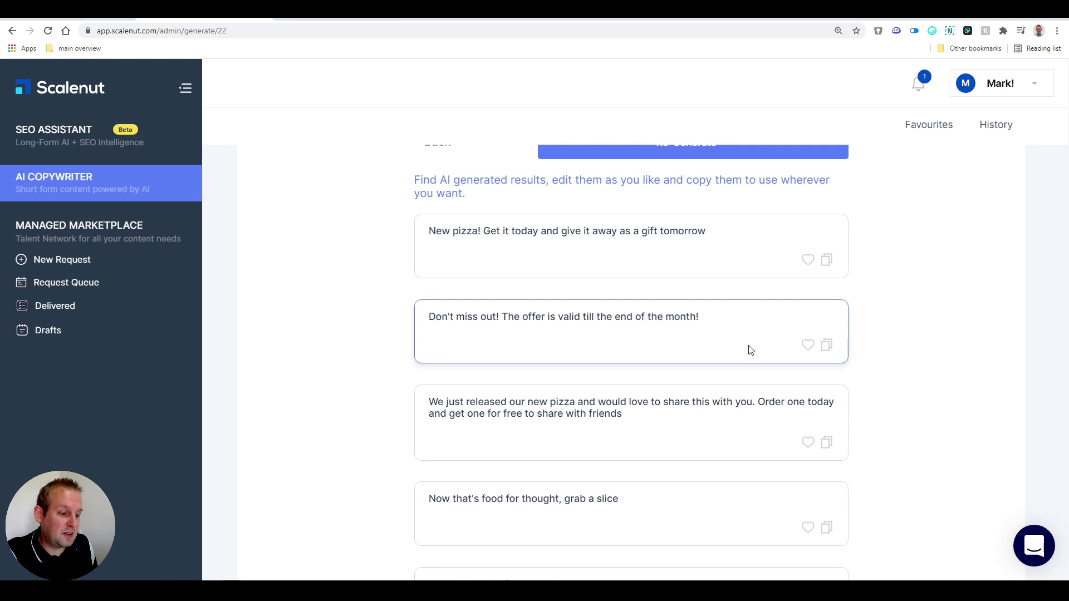
{"action": "left_click", "coordinate": [611, 406]}
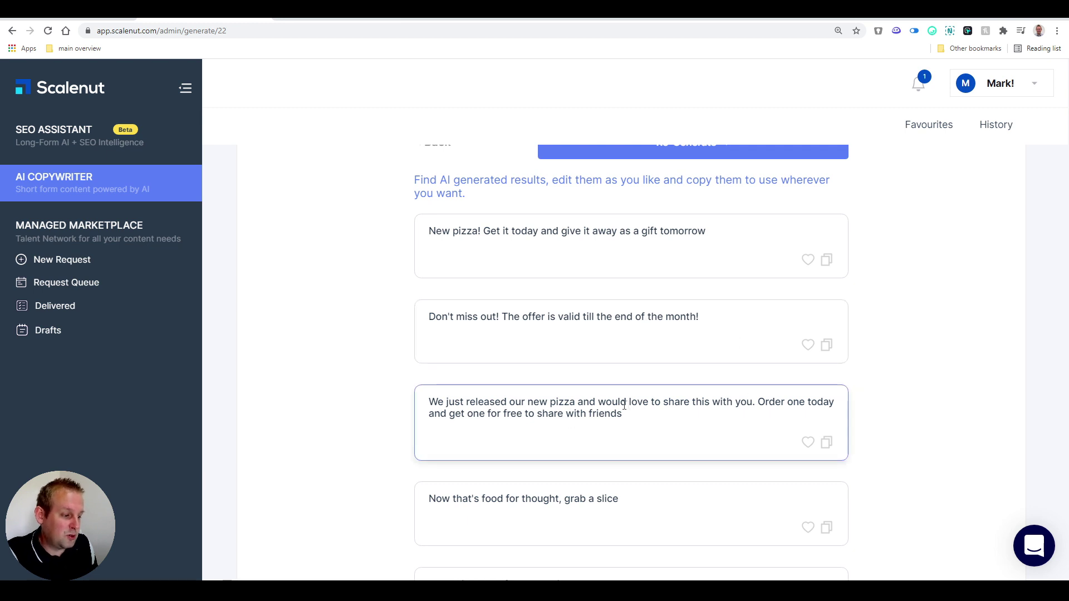
{"action": "left_click", "coordinate": [910, 409]}
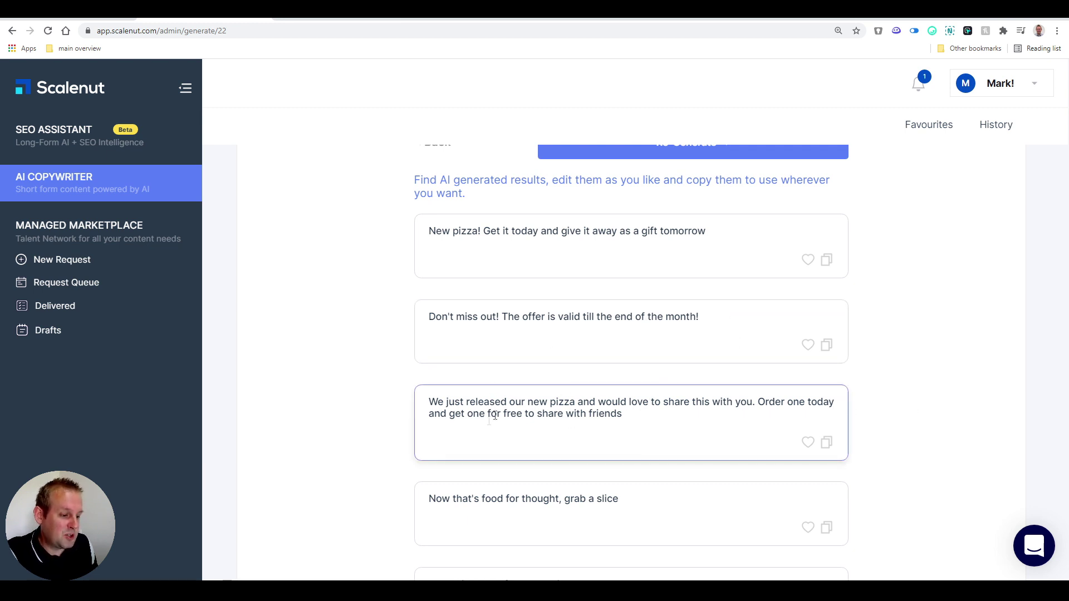
{"action": "left_click", "coordinate": [708, 413]}
{"action": "scroll", "coordinate": [696, 425], "scroll_direction": "up", "scroll_amount": 4}
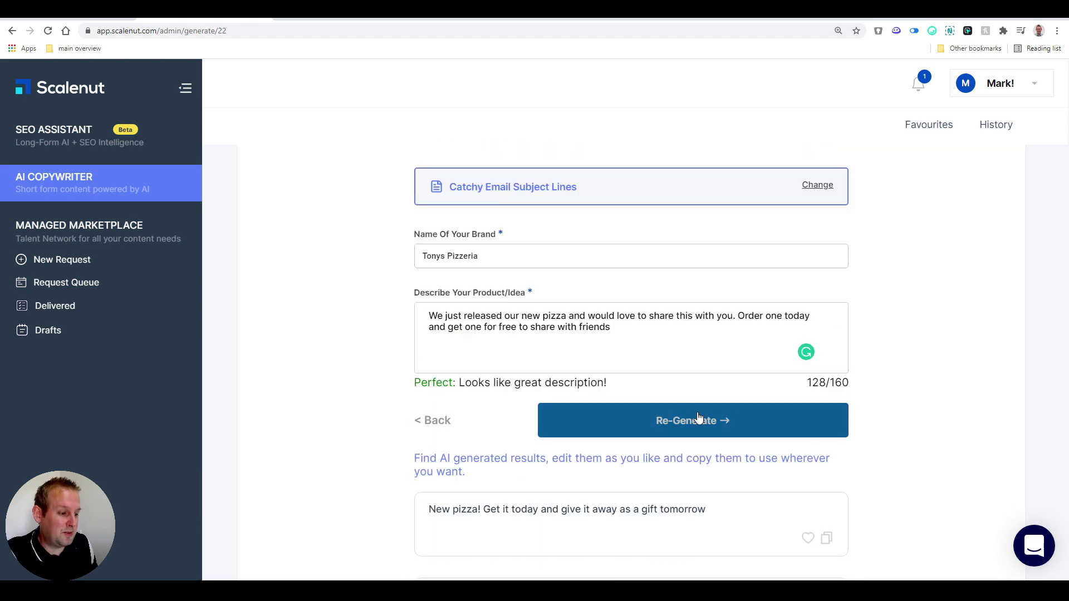
{"action": "scroll", "coordinate": [600, 327], "scroll_direction": "down", "scroll_amount": 5}
{"action": "scroll", "coordinate": [600, 327], "scroll_direction": "down", "scroll_amount": 4}
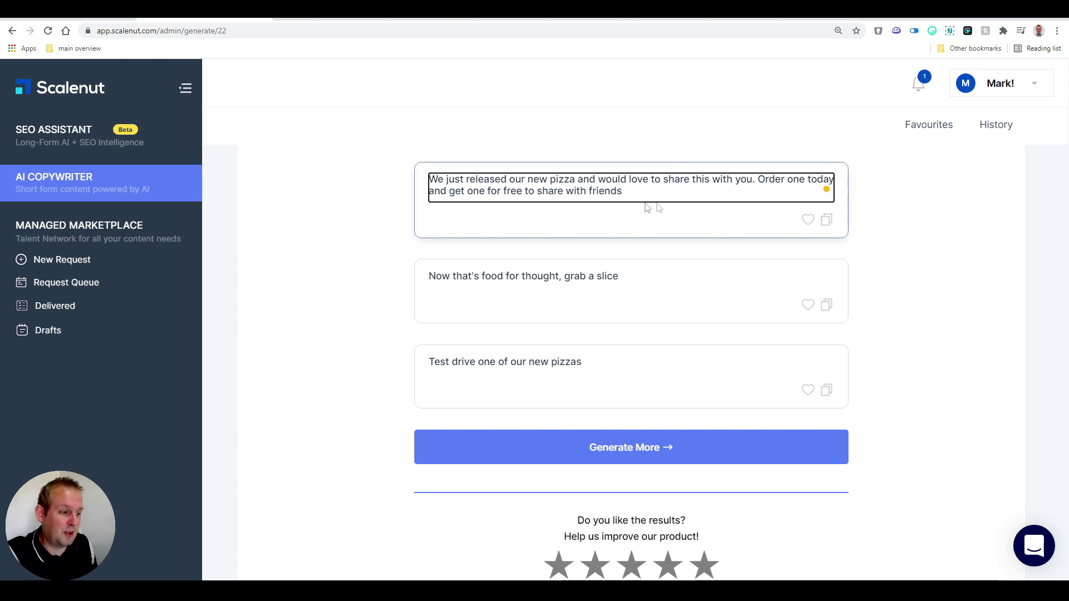
Review the food for thought and test drive lines, then request more suggestions
{"action": "left_click", "coordinate": [474, 275]}
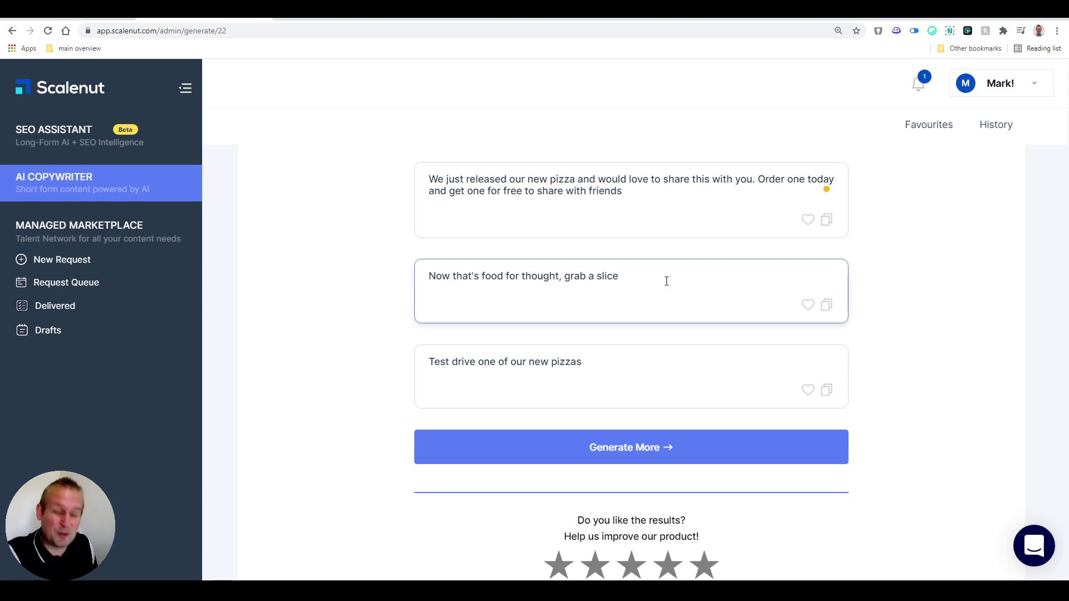
{"action": "left_click", "coordinate": [487, 368]}
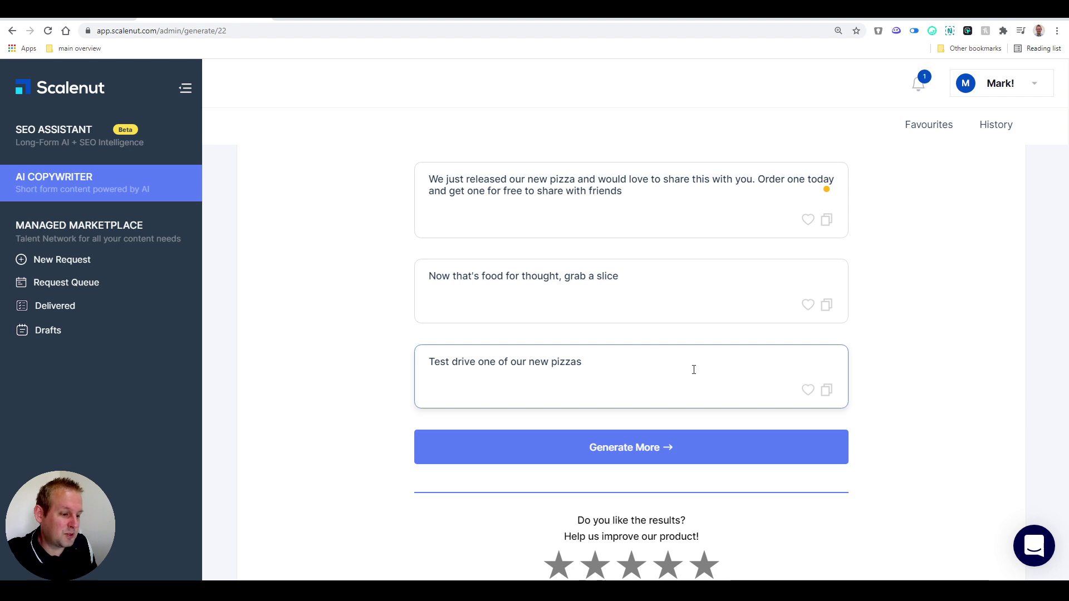
{"action": "left_click", "coordinate": [657, 451]}
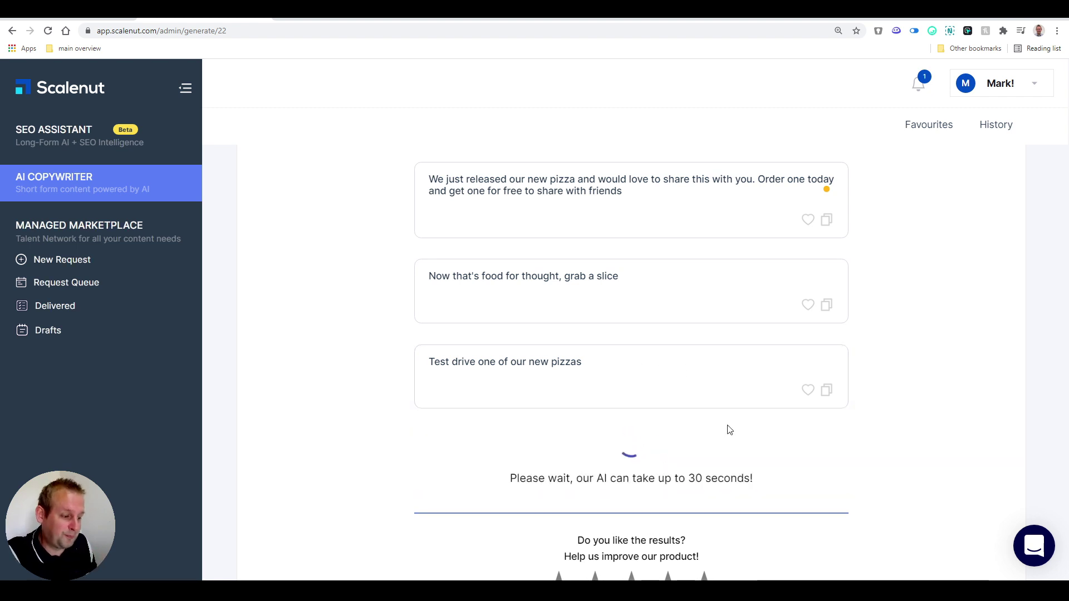
{"action": "scroll", "coordinate": [706, 418], "scroll_direction": "down", "scroll_amount": 2}
Browse new suggestions like All You Can Eat Pizzas, then heart the food for thought line
{"action": "left_click", "coordinate": [488, 342]}
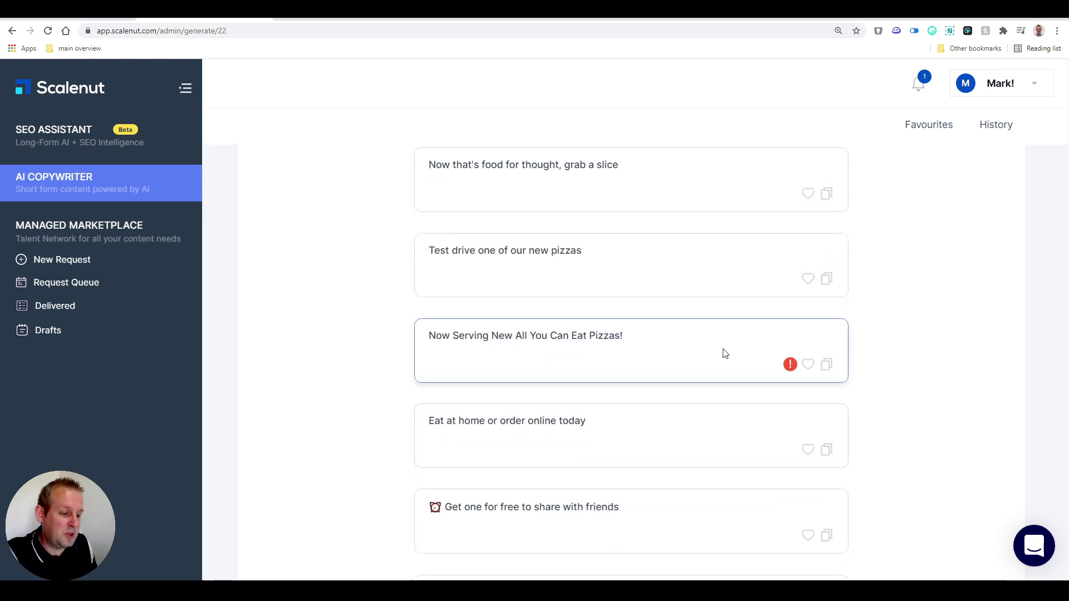
{"action": "left_click", "coordinate": [525, 448]}
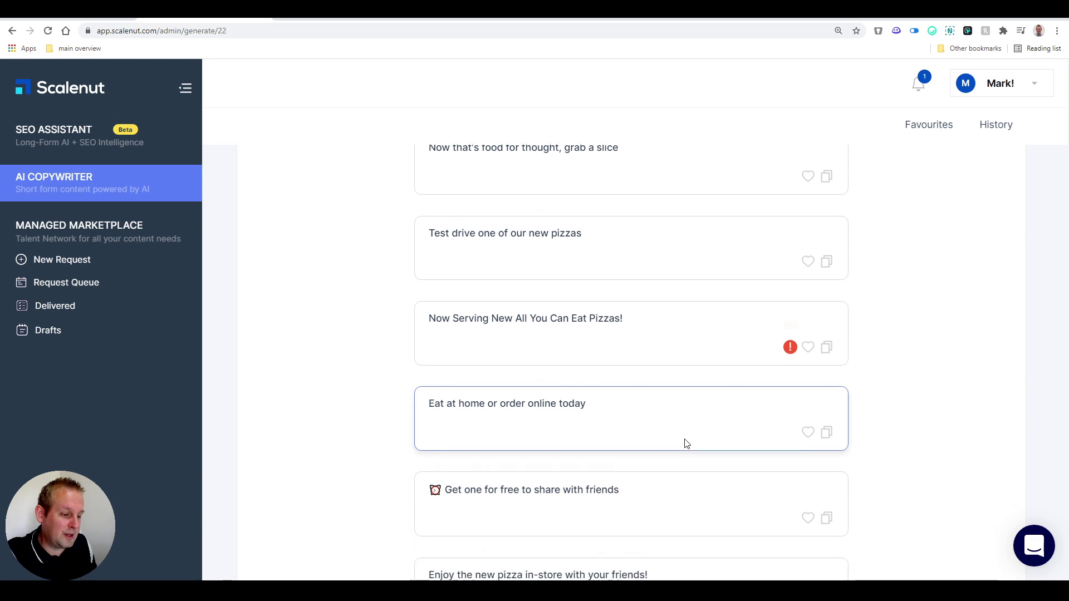
{"action": "scroll", "coordinate": [685, 443], "scroll_direction": "down", "scroll_amount": 2}
{"action": "left_click", "coordinate": [491, 378]}
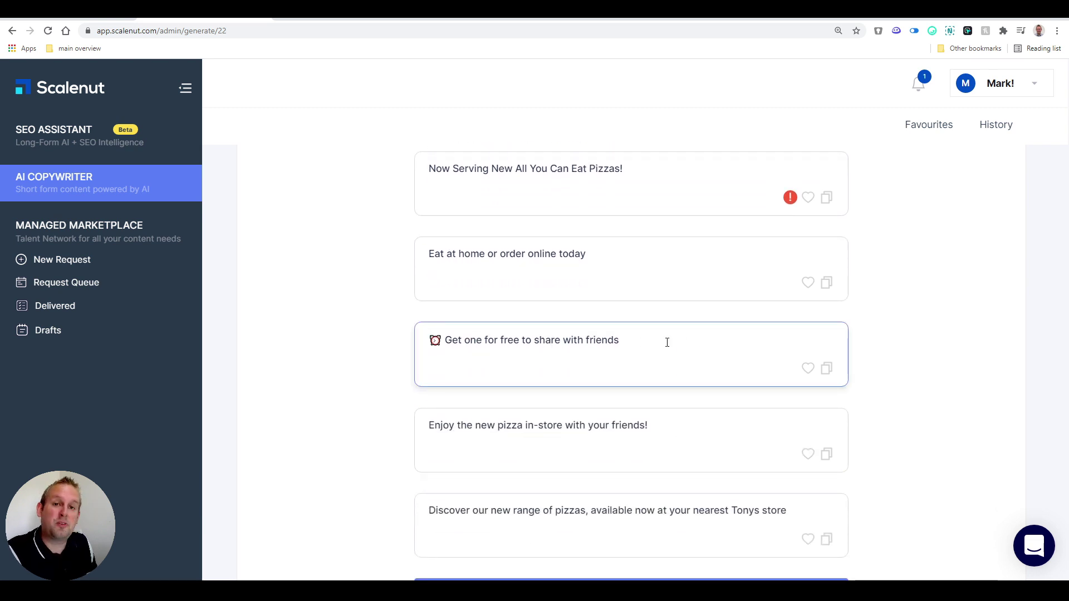
{"action": "left_click", "coordinate": [446, 432]}
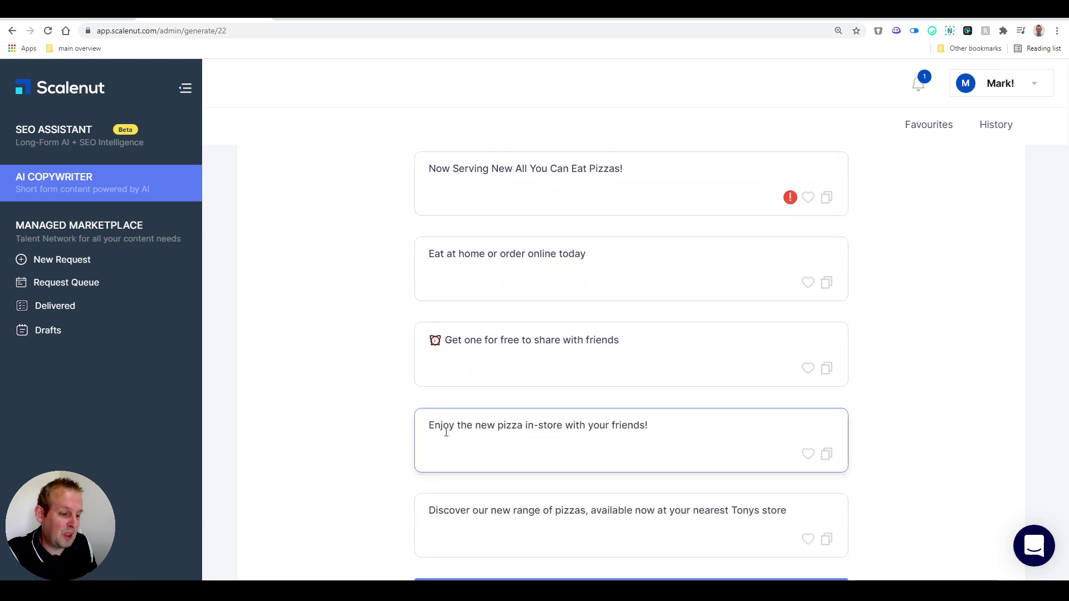
{"action": "scroll", "coordinate": [727, 430], "scroll_direction": "down", "scroll_amount": 2}
{"action": "left_click", "coordinate": [528, 426]}
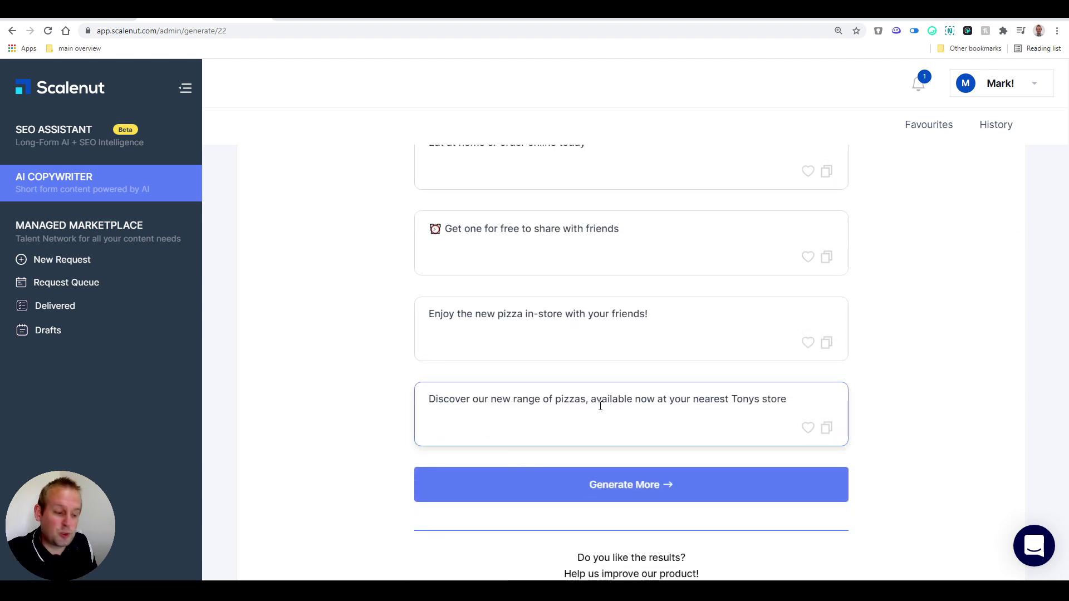
{"action": "scroll", "coordinate": [746, 363], "scroll_direction": "up", "scroll_amount": 3}
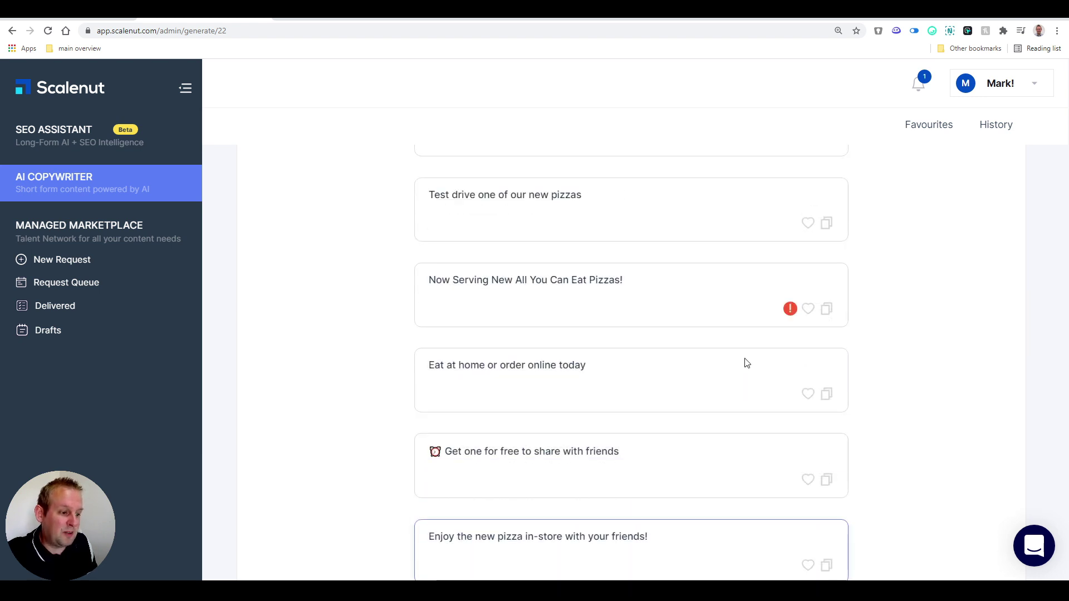
{"action": "scroll", "coordinate": [746, 364], "scroll_direction": "up", "scroll_amount": 3}
{"action": "scroll", "coordinate": [746, 363], "scroll_direction": "up", "scroll_amount": 3}
{"action": "scroll", "coordinate": [746, 363], "scroll_direction": "down", "scroll_amount": 2}
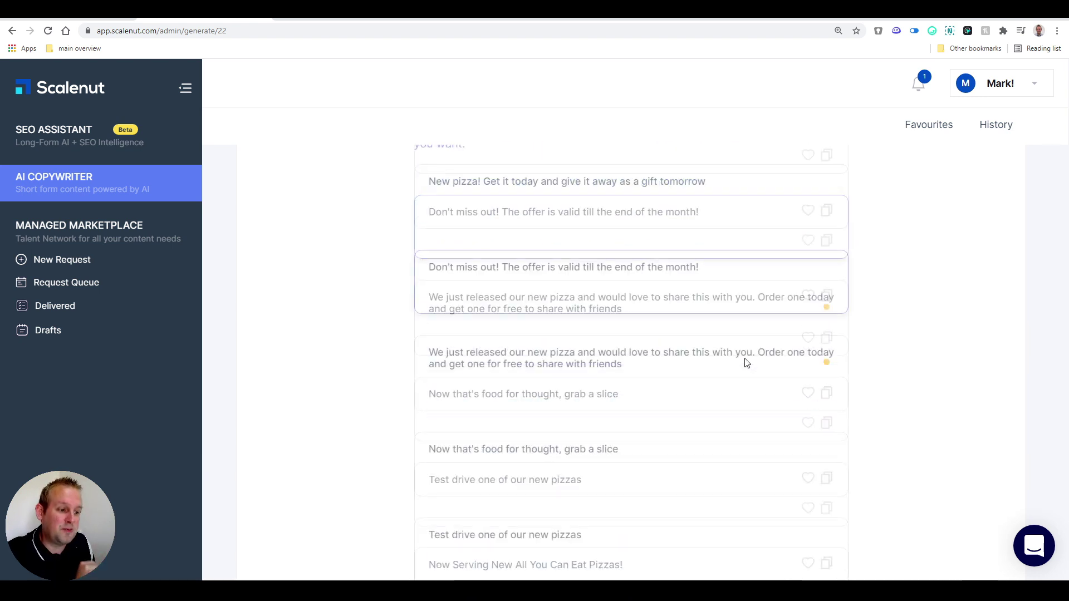
{"action": "scroll", "coordinate": [746, 362], "scroll_direction": "down", "scroll_amount": 3}
{"action": "scroll", "coordinate": [746, 363], "scroll_direction": "down", "scroll_amount": 3}
{"action": "scroll", "coordinate": [746, 362], "scroll_direction": "down", "scroll_amount": 3}
{"action": "scroll", "coordinate": [745, 363], "scroll_direction": "down", "scroll_amount": 2}
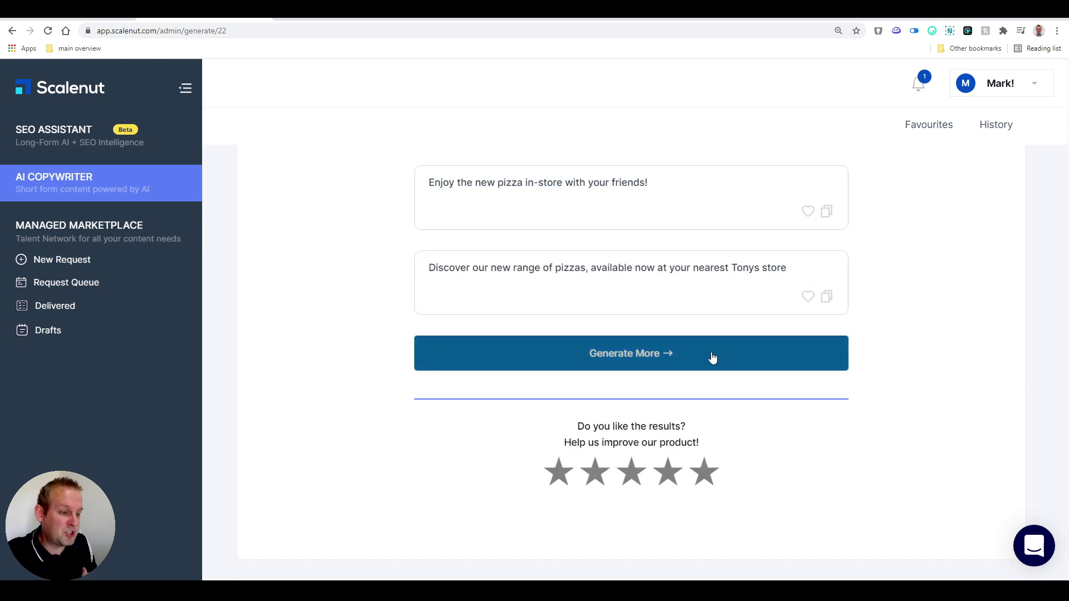
{"action": "scroll", "coordinate": [713, 358], "scroll_direction": "up", "scroll_amount": 5}
{"action": "scroll", "coordinate": [713, 357], "scroll_direction": "up", "scroll_amount": 5}
{"action": "scroll", "coordinate": [702, 347], "scroll_direction": "down", "scroll_amount": 1}
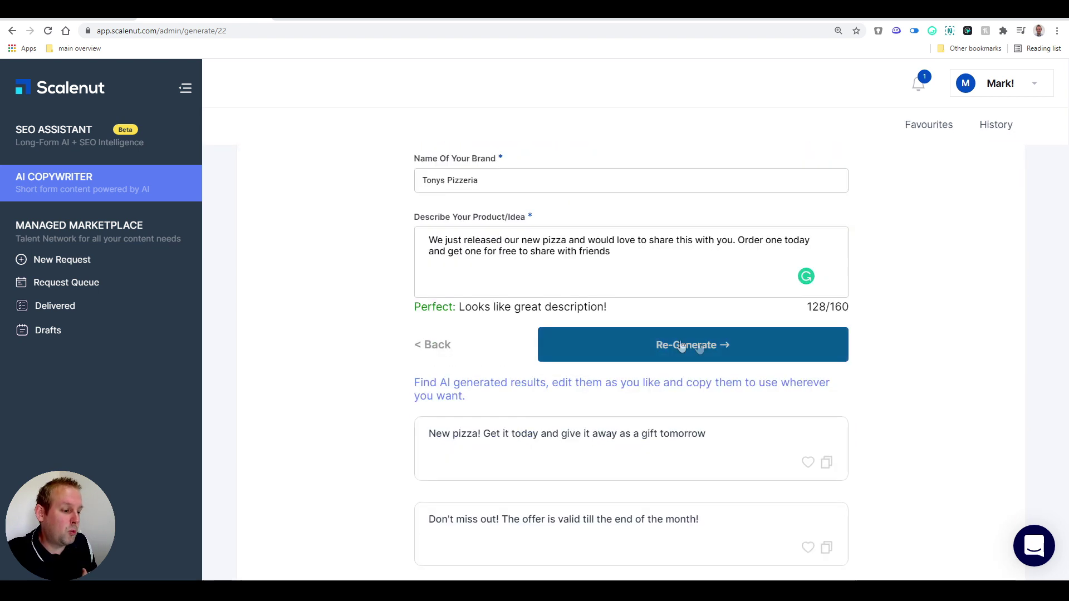
{"action": "scroll", "coordinate": [713, 356], "scroll_direction": "down", "scroll_amount": 3}
{"action": "scroll", "coordinate": [752, 351], "scroll_direction": "down", "scroll_amount": 3}
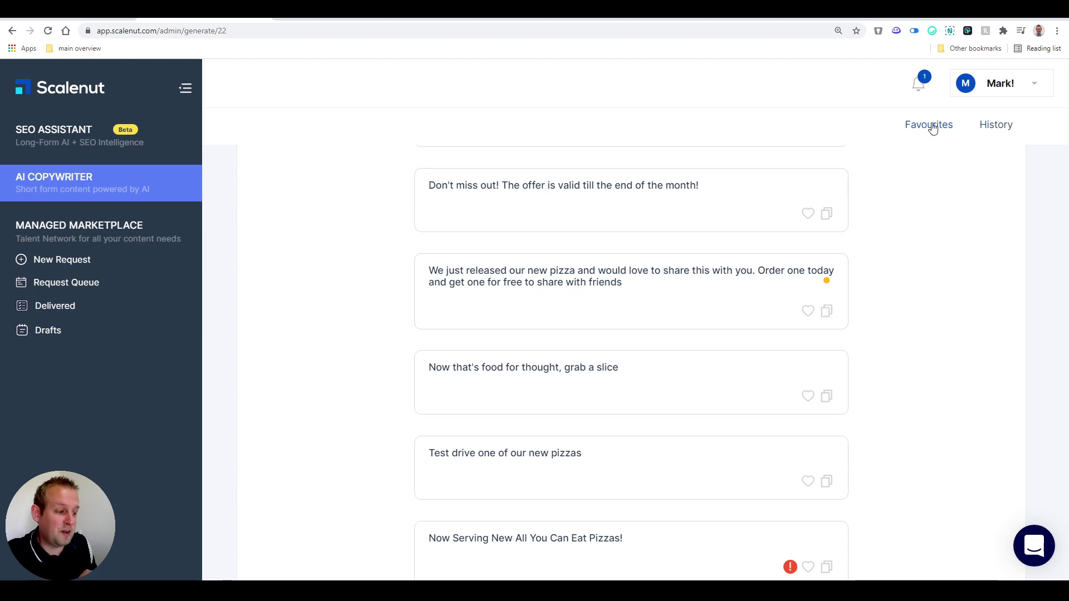
{"action": "scroll", "coordinate": [607, 379], "scroll_direction": "down", "scroll_amount": 5}
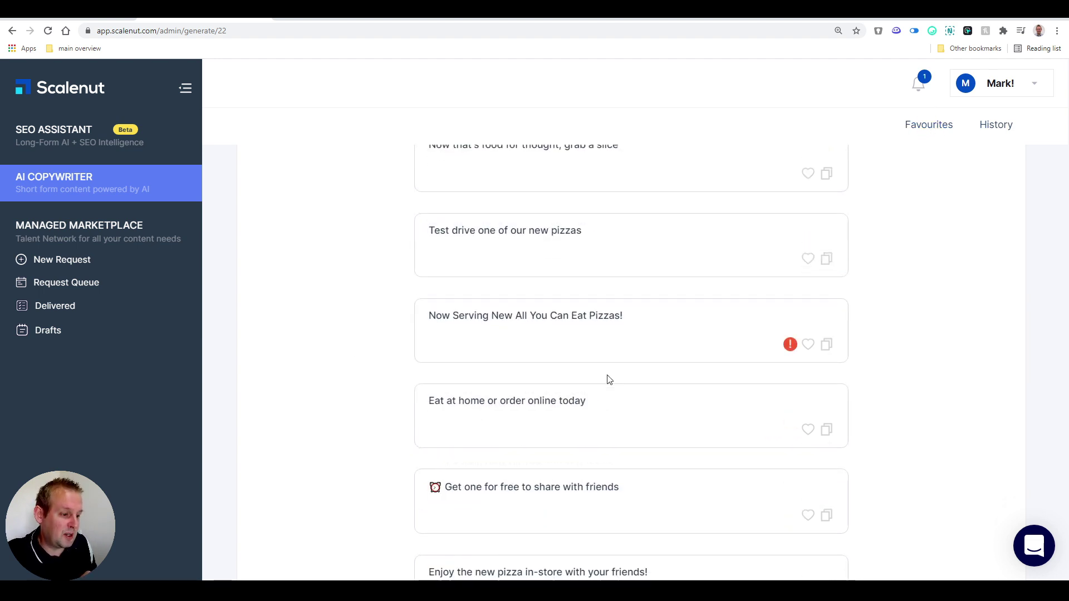
{"action": "scroll", "coordinate": [607, 378], "scroll_direction": "up", "scroll_amount": 3}
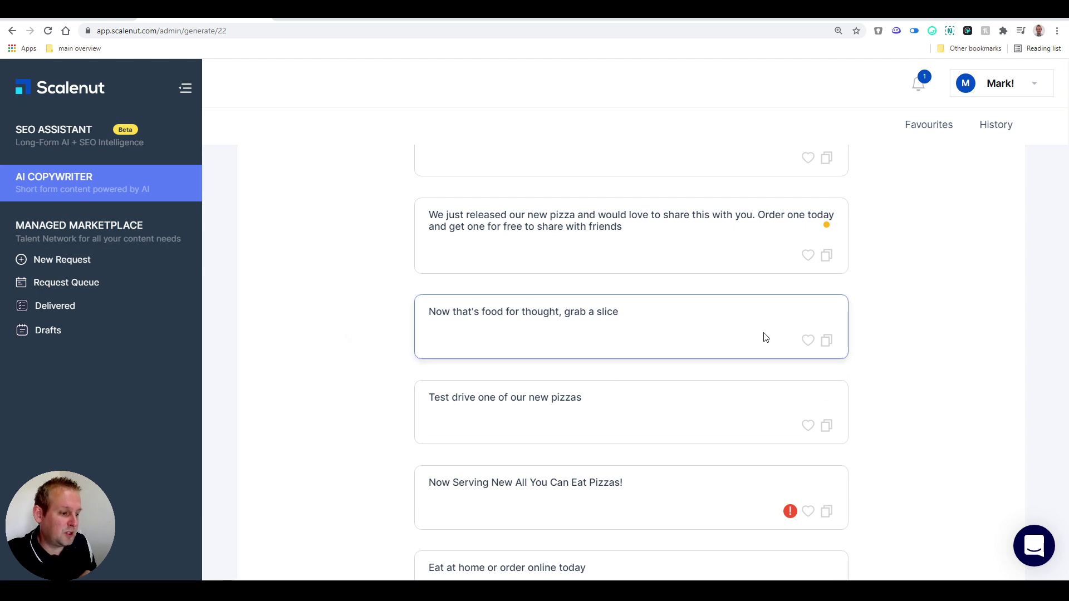
{"action": "left_click", "coordinate": [806, 341]}
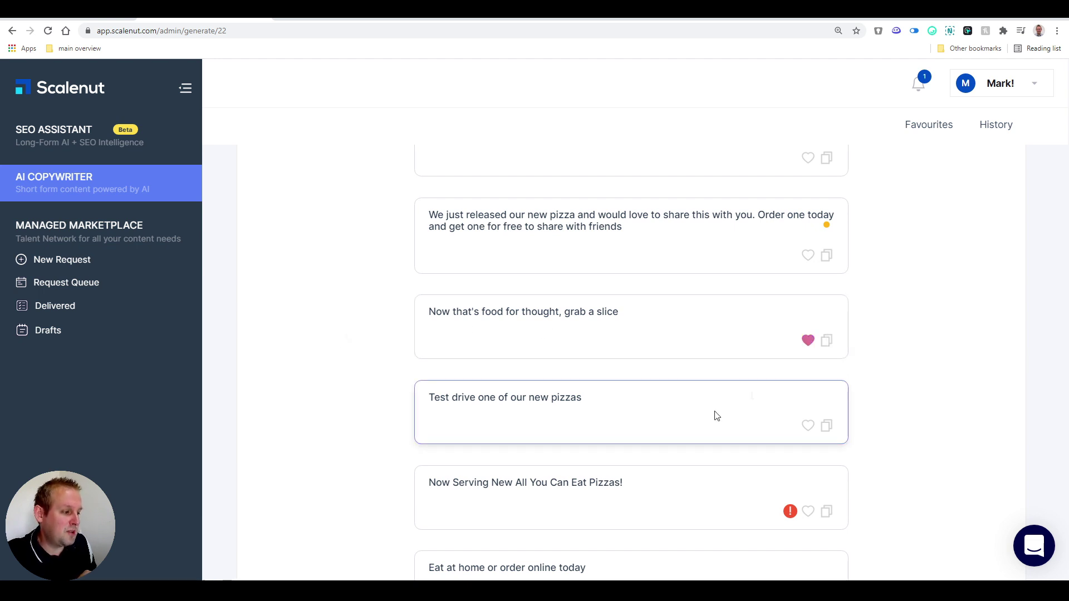
Open the saved Catchy Email Subject Lines favourite, then the History tab
{"action": "left_click", "coordinate": [929, 124]}
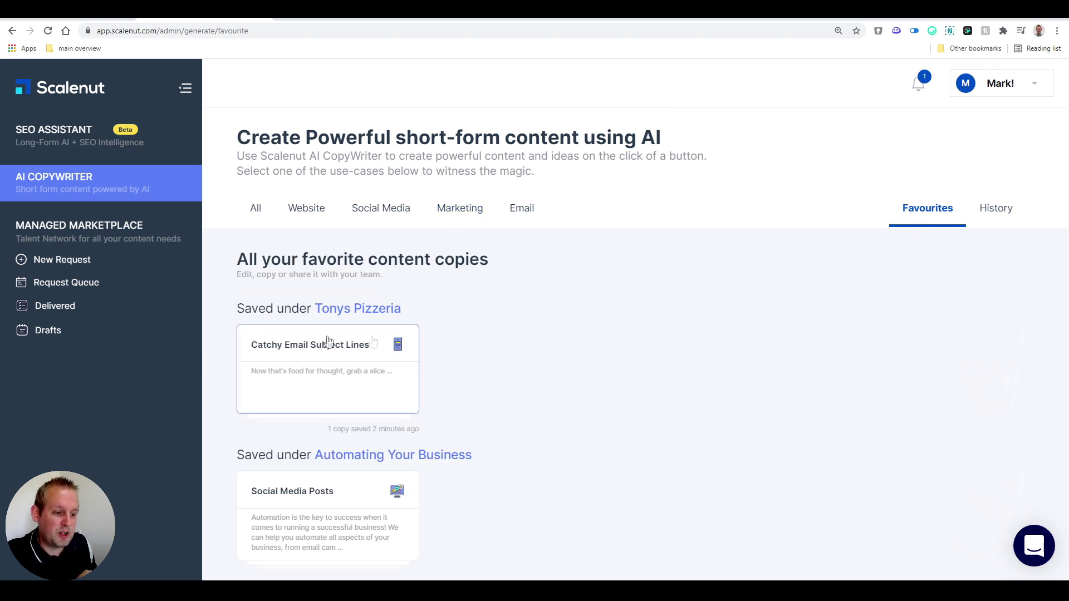
{"action": "left_click", "coordinate": [289, 370]}
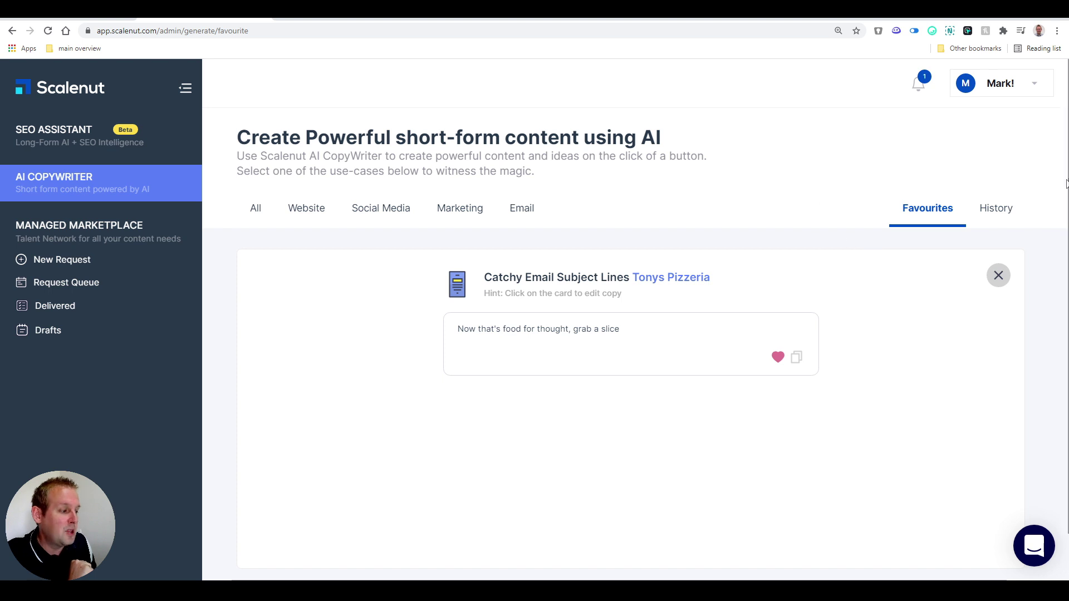
{"action": "left_click", "coordinate": [995, 209]}
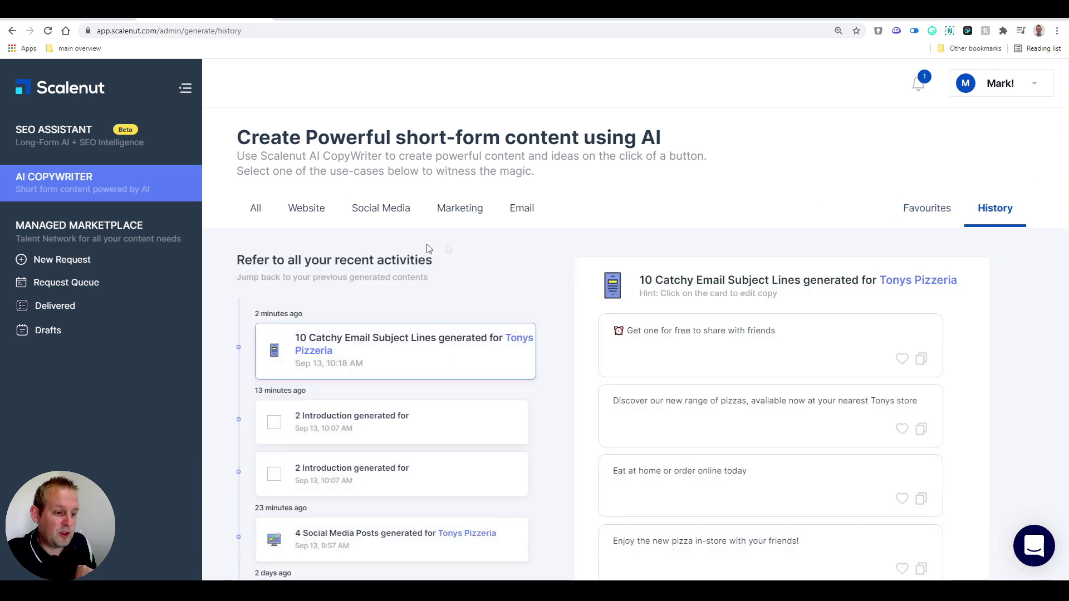
{"action": "scroll", "coordinate": [429, 237], "scroll_direction": "down", "scroll_amount": 2}
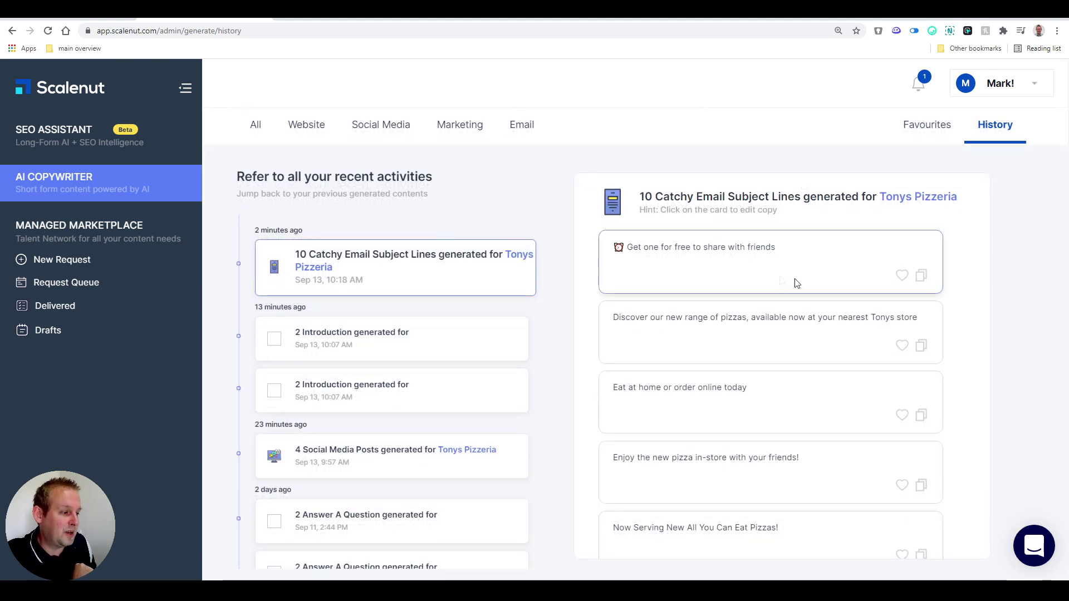